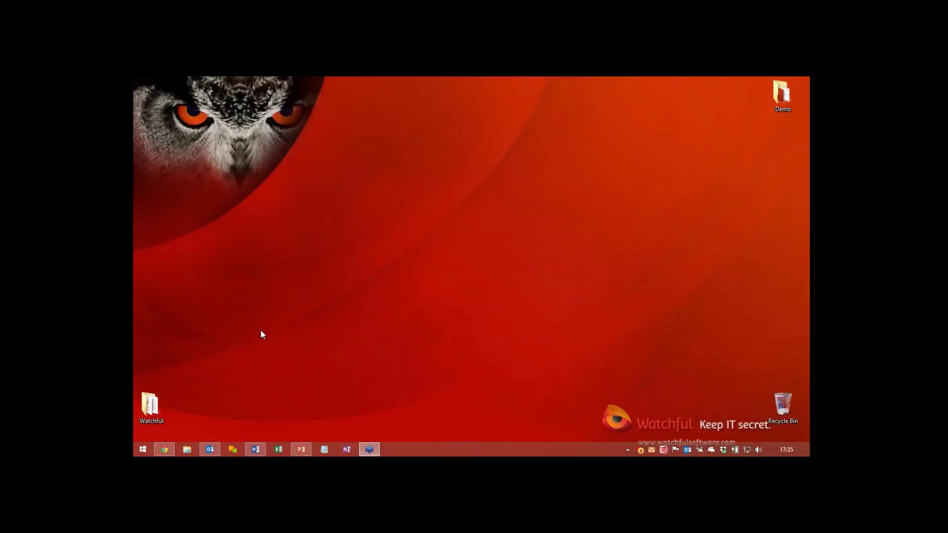
Step: Switch to Outlook and start a new email addressed to the first suggested contact for "ch"
{"action": "left_click", "coordinate": [210, 450]}
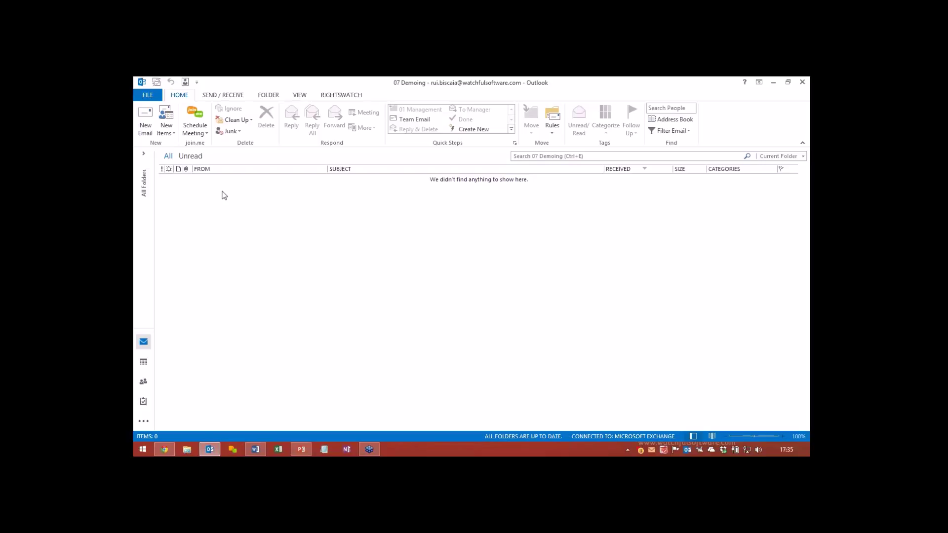
{"action": "left_click", "coordinate": [145, 121]}
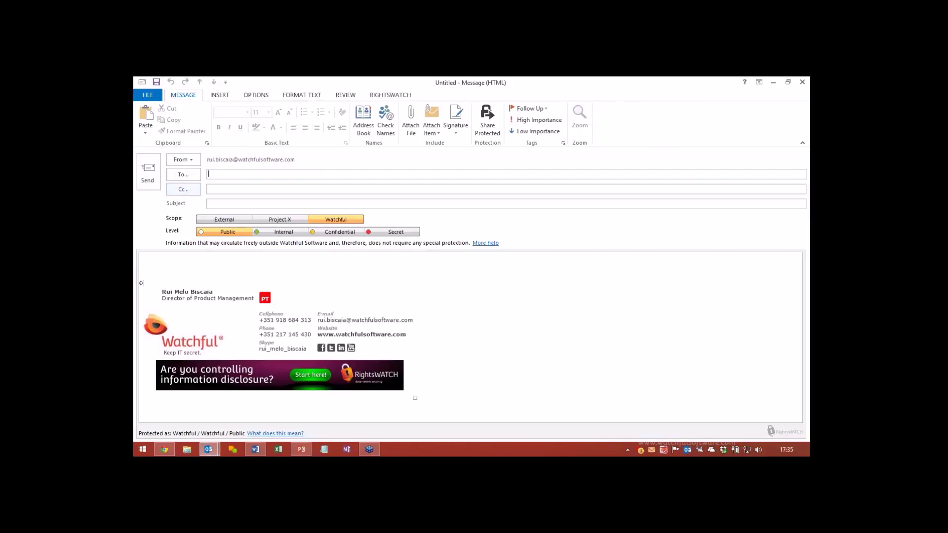
{"action": "left_click", "coordinate": [219, 264]}
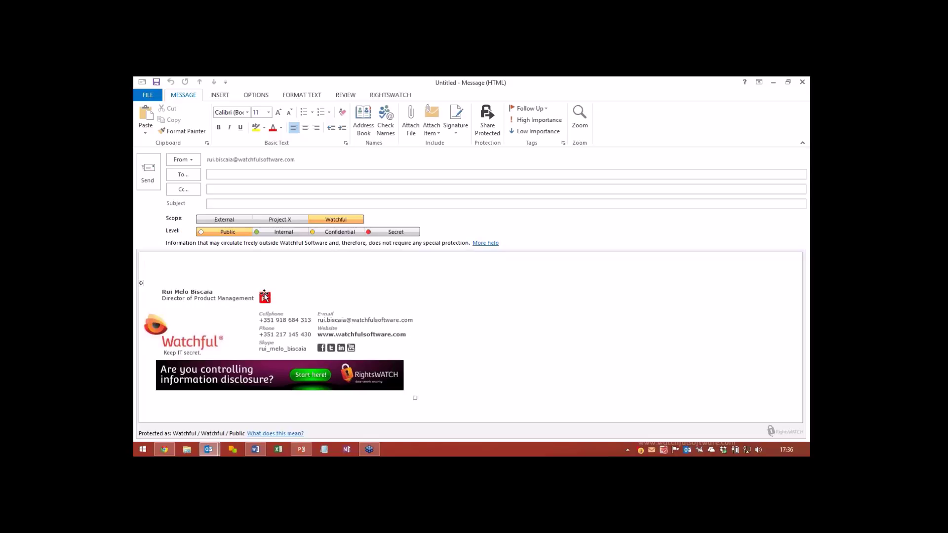
{"action": "left_click", "coordinate": [222, 173]}
{"action": "type", "text": "ch"}
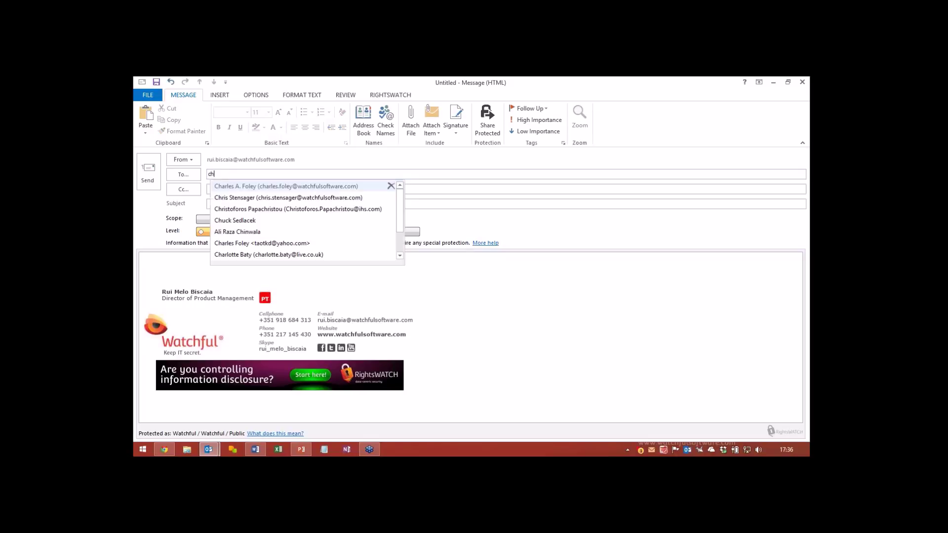
{"action": "key", "text": "Return"}
Step: Write "This is wsw secret information and should not be" in the email body
{"action": "left_click", "coordinate": [210, 267]}
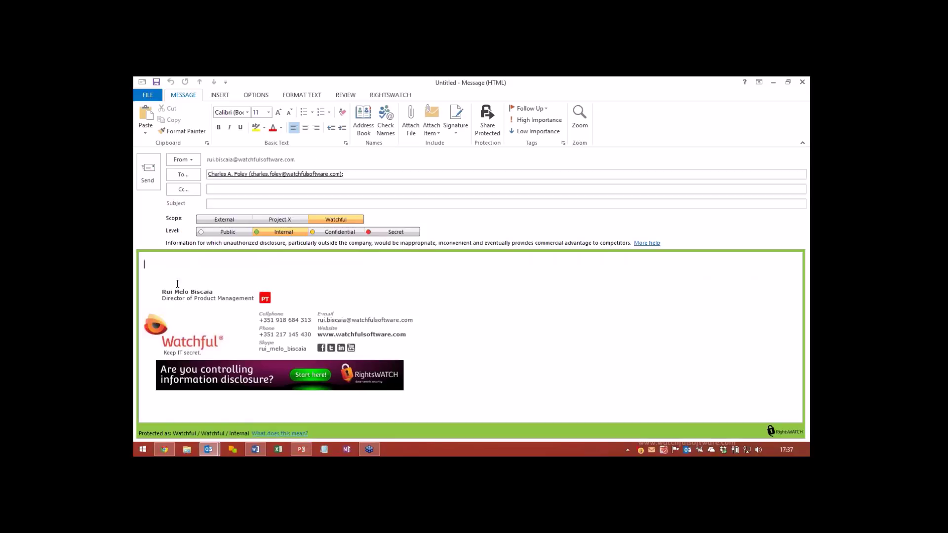
{"action": "type", "text": "This is wsw secret information and should not be"}
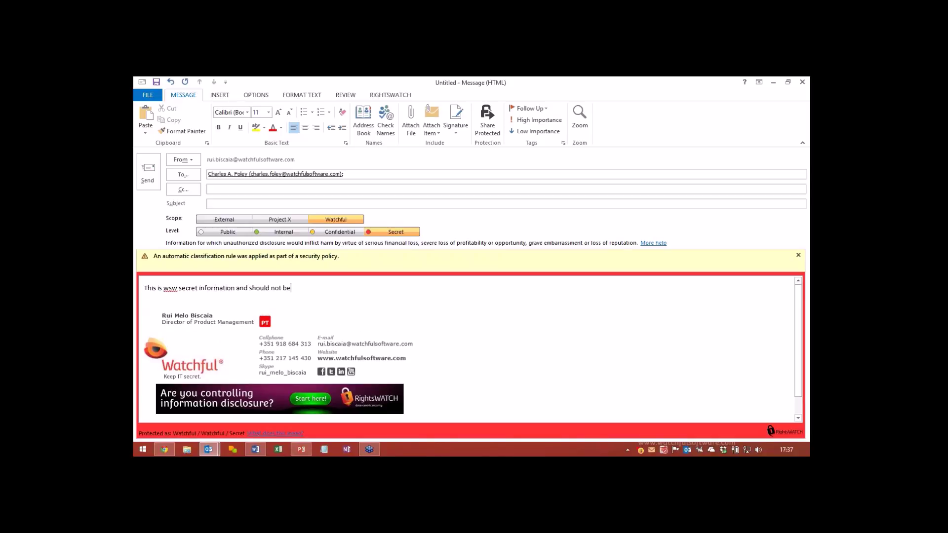
{"action": "left_click_drag", "start_coordinate": [164, 290], "coordinate": [199, 290]}
{"action": "left_click", "coordinate": [176, 291]}
Step: Change the email's classification level to Public and confirm overriding the automatic classification
{"action": "left_click", "coordinate": [393, 235]}
{"action": "left_click", "coordinate": [259, 296]}
{"action": "left_click", "coordinate": [230, 232]}
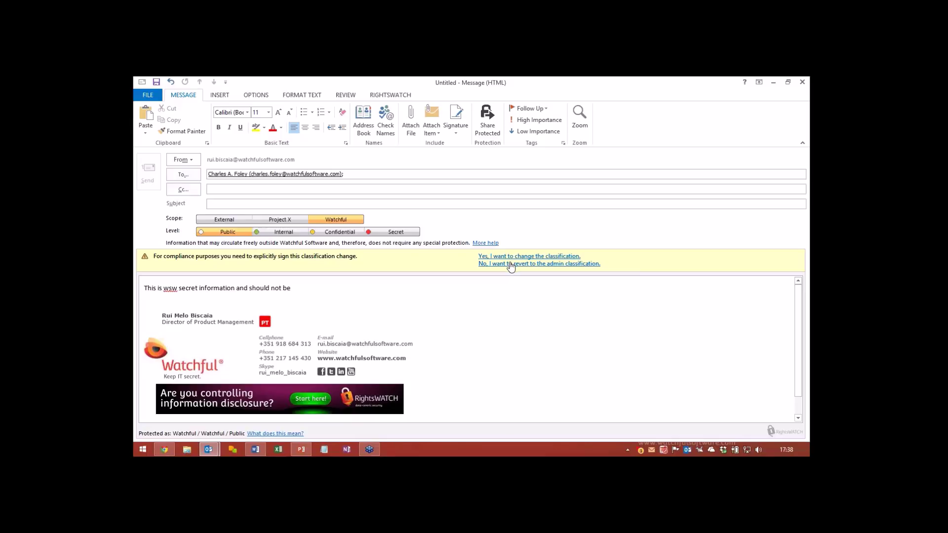
{"action": "left_click", "coordinate": [232, 233]}
{"action": "left_click", "coordinate": [518, 257]}
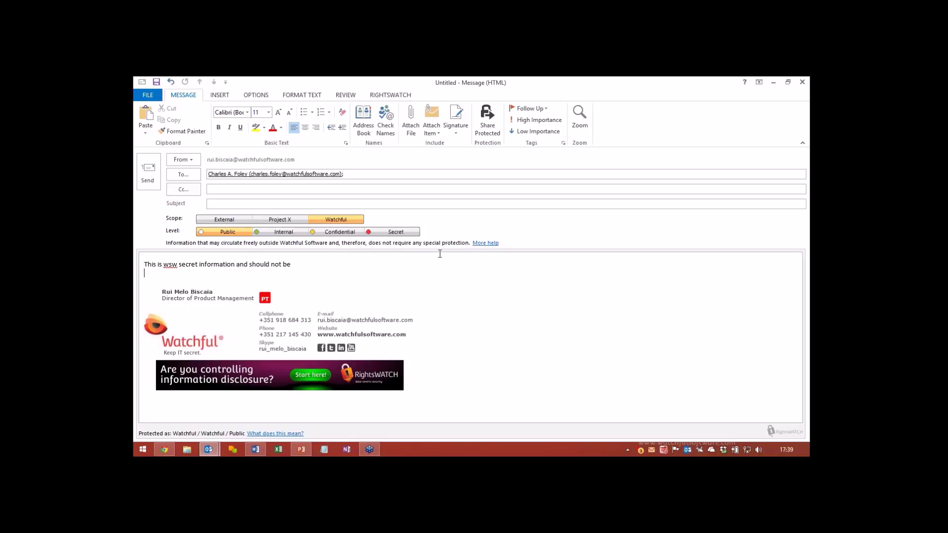
Step: Switch to the blank Word document and fill it with placeholder paragraphs using =lorem(12)
{"action": "left_click", "coordinate": [255, 449]}
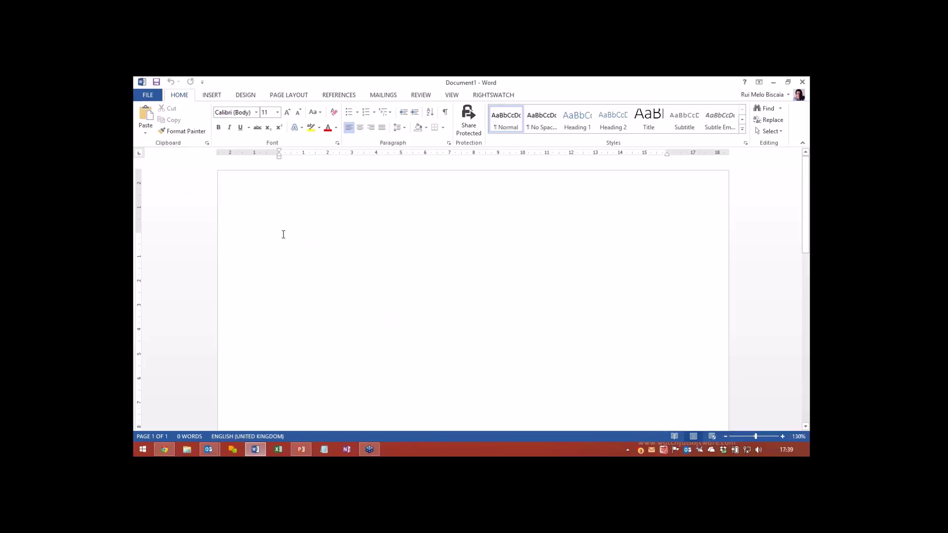
{"action": "type", "text": "=lo"}
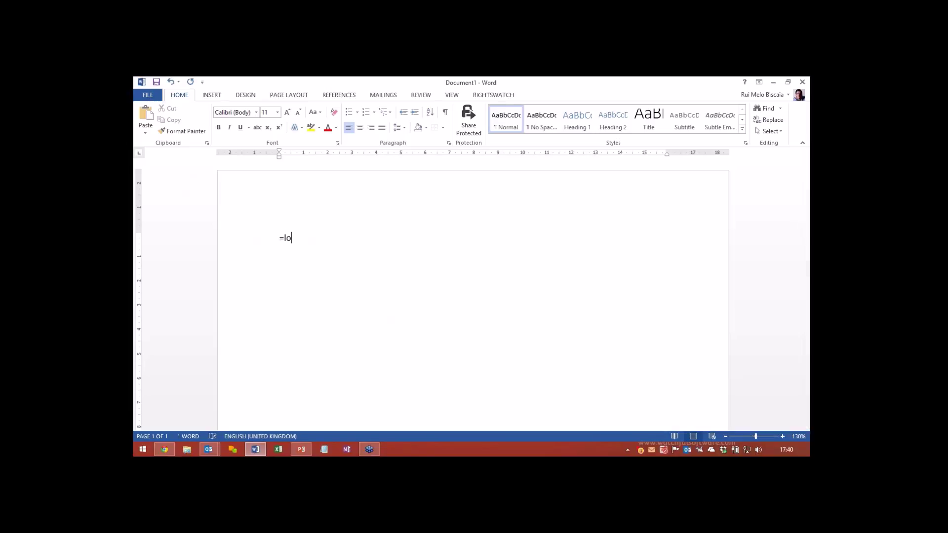
{"action": "type", "text": "rem(12)"}
{"action": "key", "text": "Return"}
{"action": "scroll", "coordinate": [294, 257], "scroll_direction": "up", "scroll_amount": 5}
{"action": "triple_click", "coordinate": [368, 266]}
{"action": "left_click", "coordinate": [362, 282]}
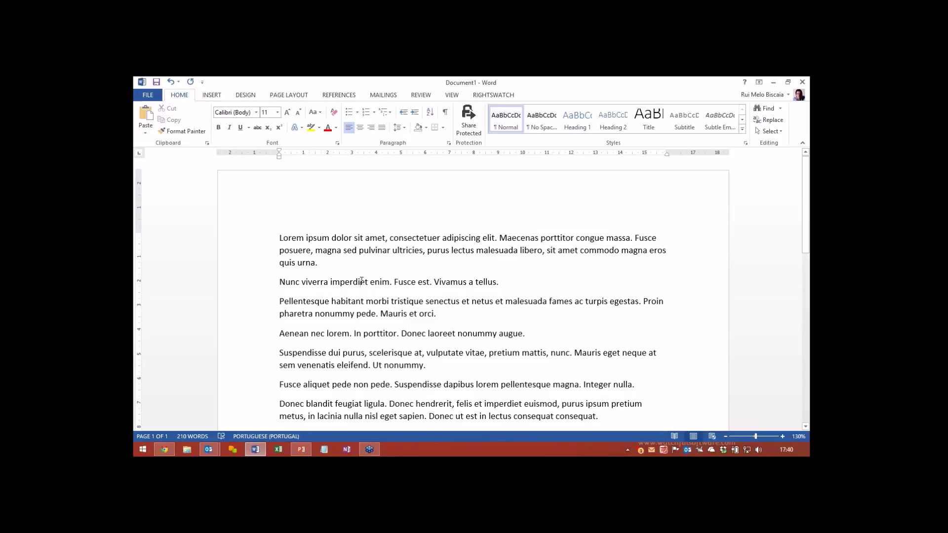
Step: Start saving the document to the Desktop, trying the Watchful Internal level and the Project X Operations level
{"action": "left_click", "coordinate": [155, 94]}
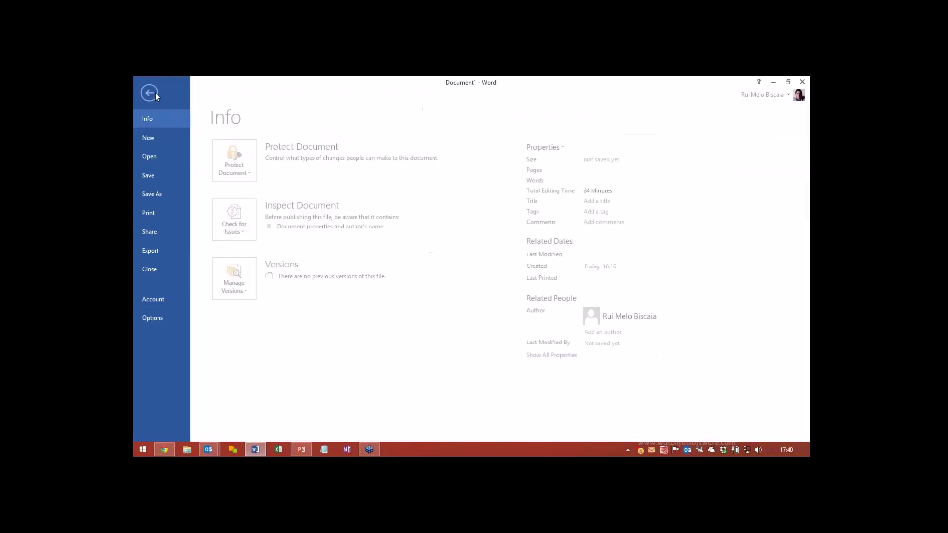
{"action": "left_click", "coordinate": [148, 191]}
{"action": "left_click", "coordinate": [258, 210]}
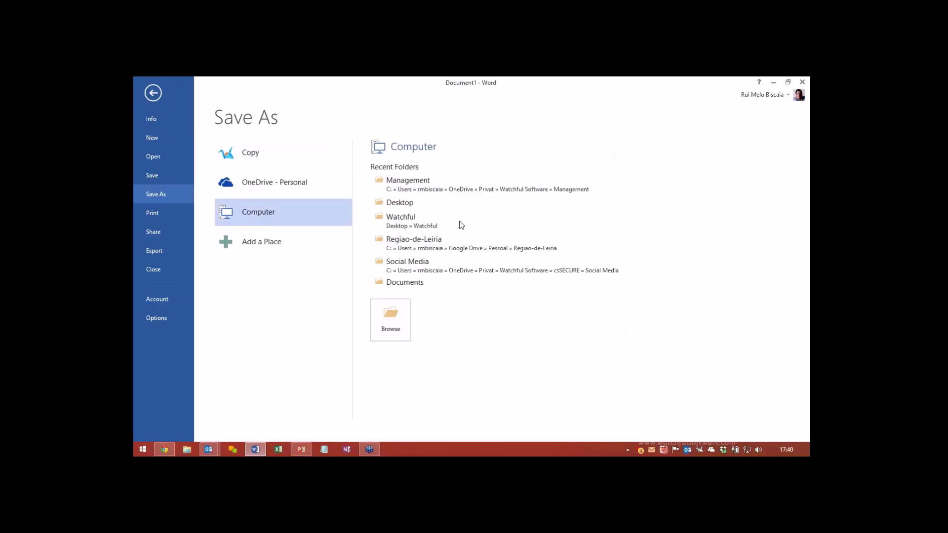
{"action": "left_click", "coordinate": [425, 203]}
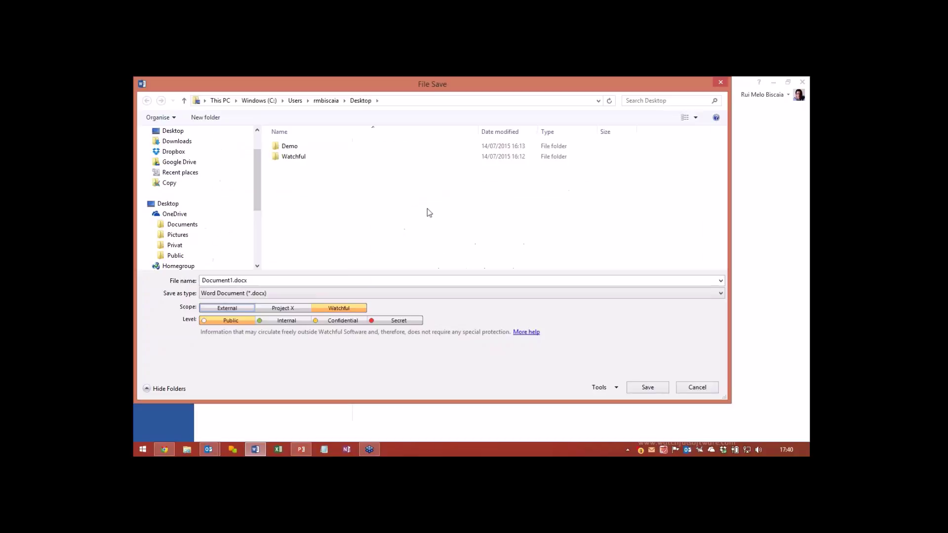
{"action": "left_click_drag", "start_coordinate": [294, 92], "coordinate": [329, 104]}
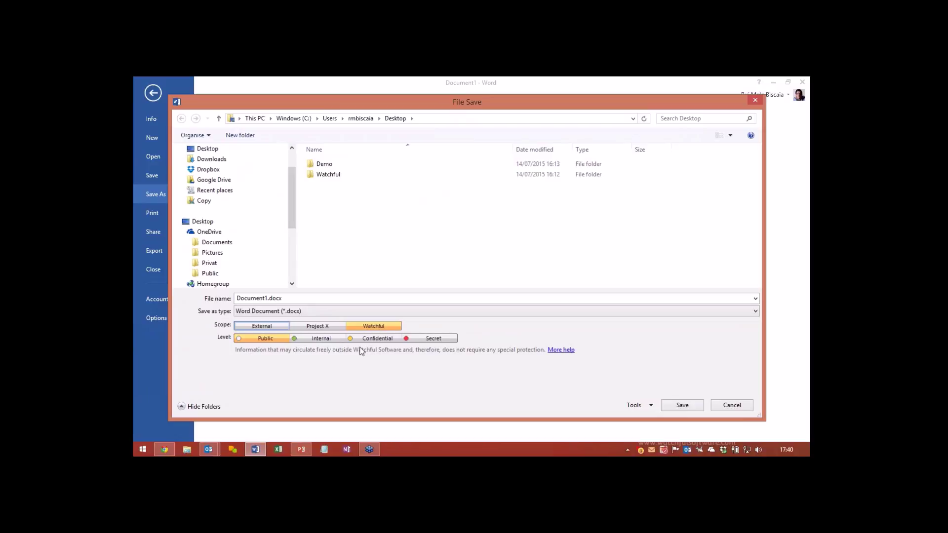
{"action": "left_click", "coordinate": [324, 342]}
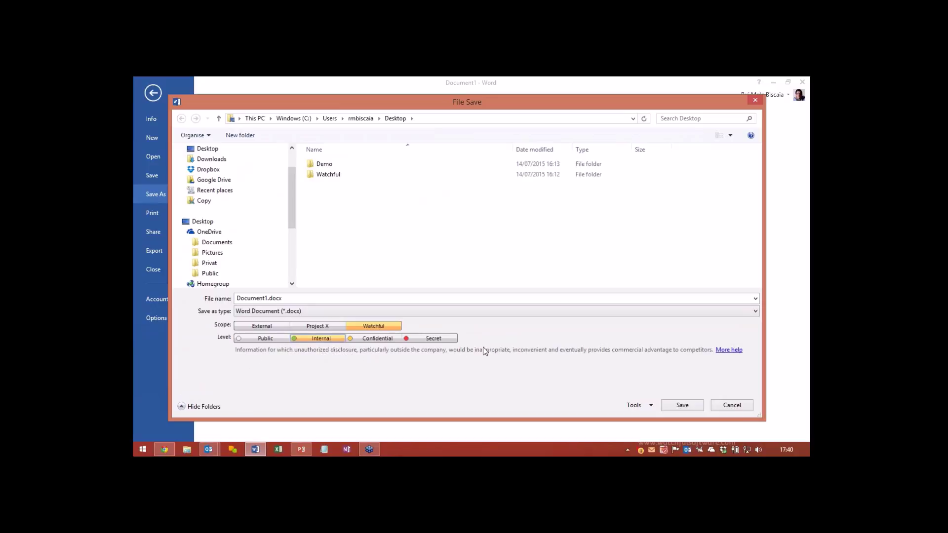
{"action": "left_click", "coordinate": [325, 327]}
{"action": "left_click", "coordinate": [316, 337]}
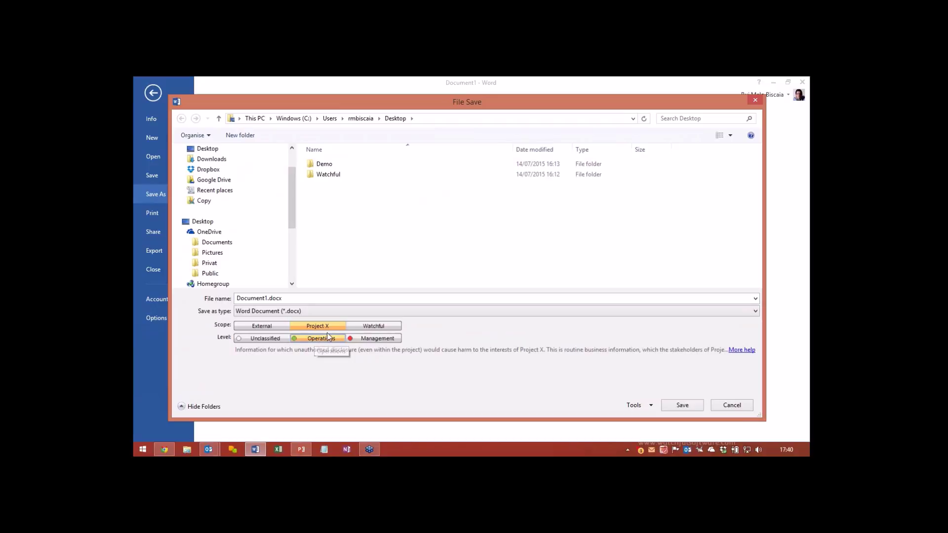
Step: Try the Watchful scope and the Project X levels Unclassified, Operations and Management, and cancel the save
{"action": "left_click", "coordinate": [366, 327]}
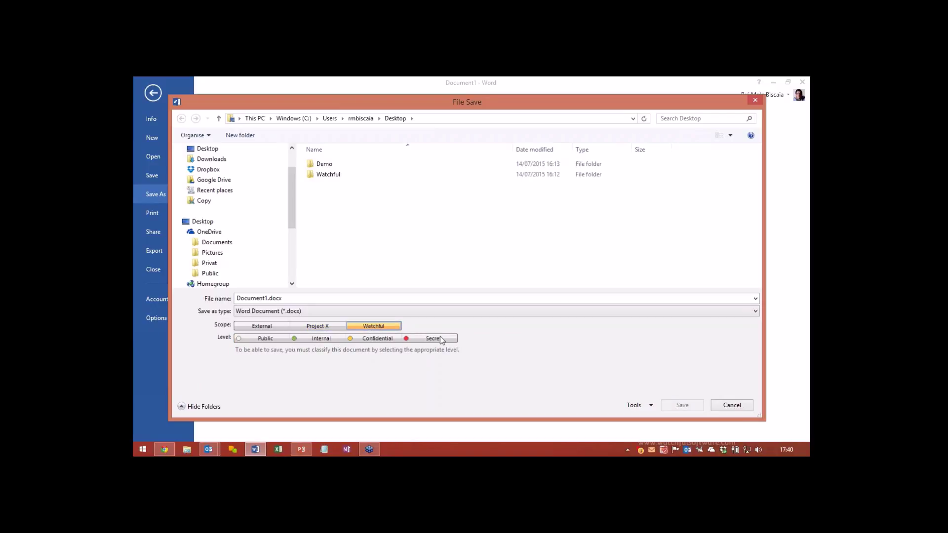
{"action": "left_click", "coordinate": [334, 327]}
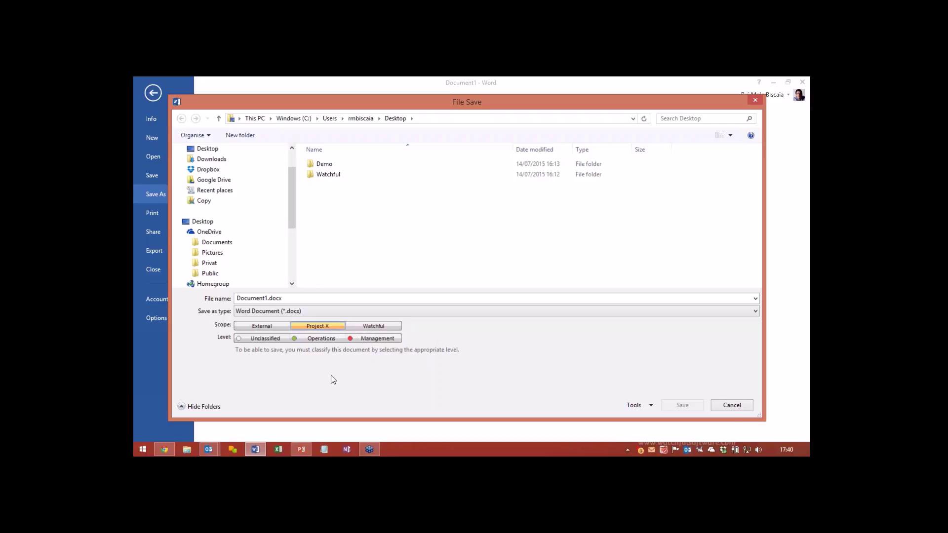
{"action": "left_click", "coordinate": [262, 340]}
{"action": "left_click", "coordinate": [321, 339]}
{"action": "left_click", "coordinate": [376, 338]}
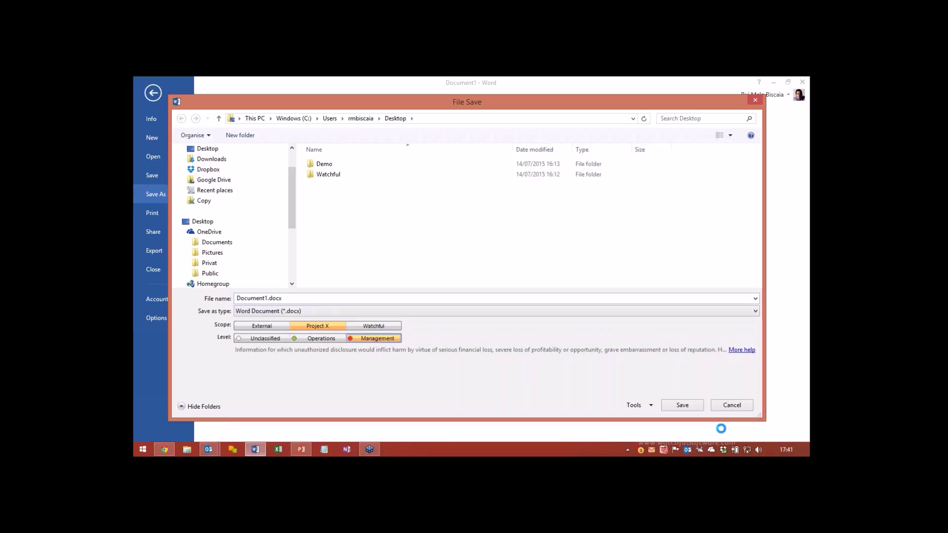
{"action": "left_click", "coordinate": [731, 406]}
{"action": "left_click", "coordinate": [167, 107]}
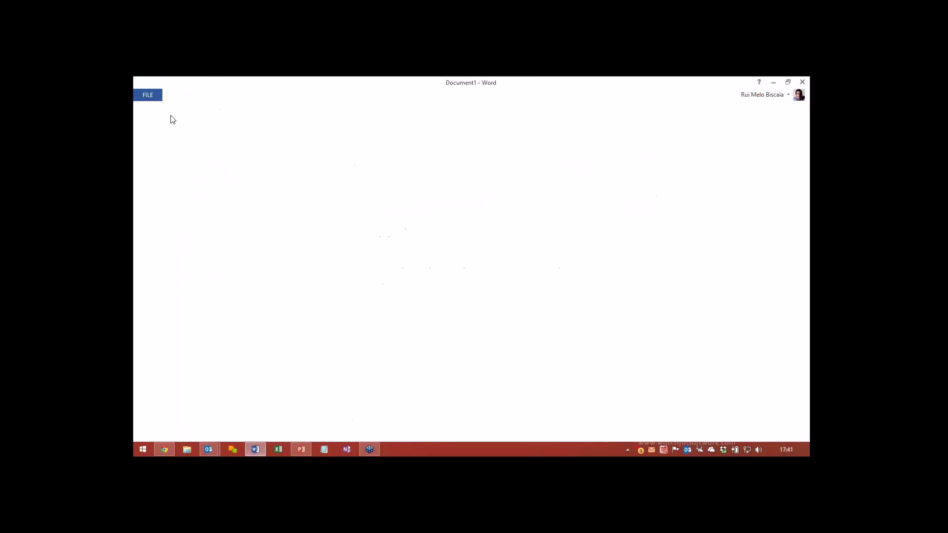
Step: Insert a new line reading "Wsw secret" after the second paragraph, followed by an empty line
{"action": "left_click", "coordinate": [508, 283]}
{"action": "key", "text": "Return"}
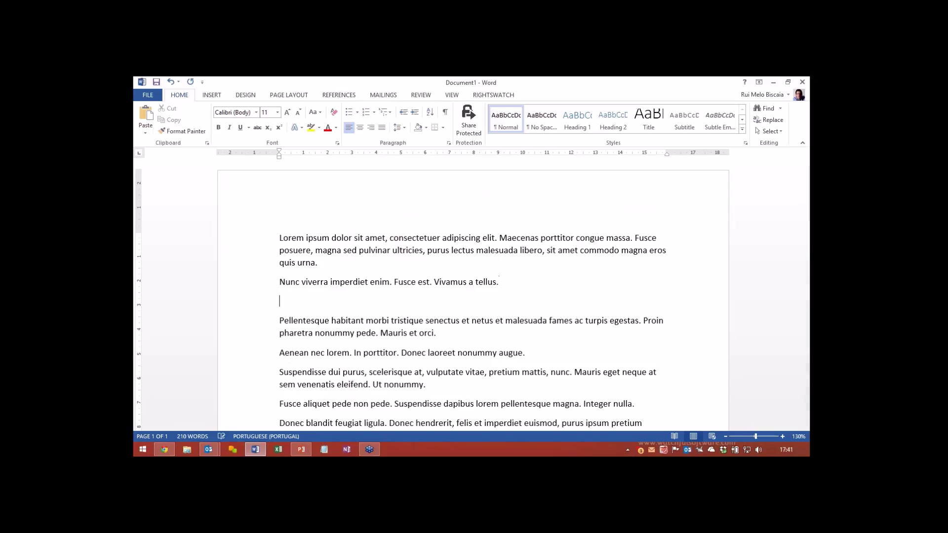
{"action": "type", "text": "Wsw secret"}
{"action": "key", "text": "Return"}
{"action": "left_click_drag", "start_coordinate": [327, 302], "coordinate": [285, 301]}
{"action": "left_click", "coordinate": [298, 305]}
{"action": "left_click", "coordinate": [325, 302]}
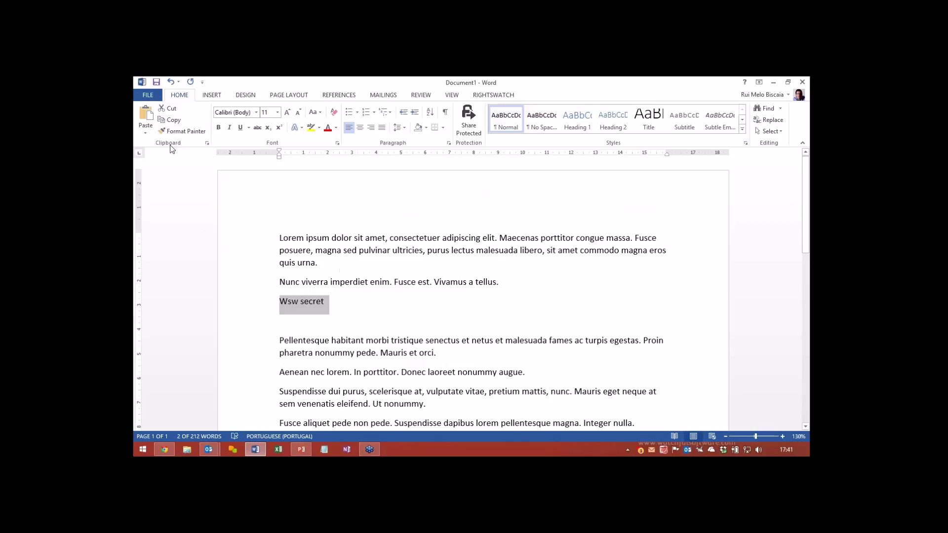
Step: Bring up the save dialog again for storing the document on this computer
{"action": "left_click", "coordinate": [158, 92]}
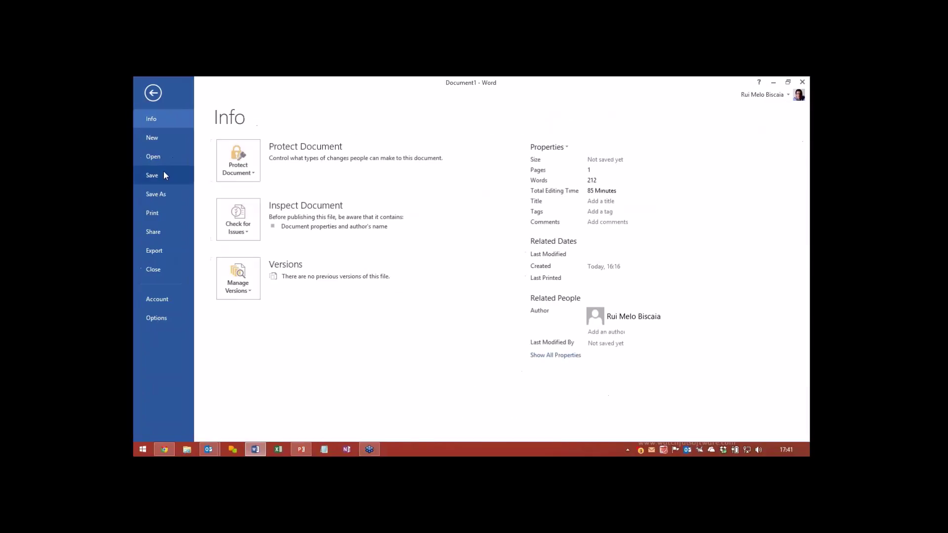
{"action": "left_click", "coordinate": [164, 175]}
{"action": "left_click", "coordinate": [250, 210]}
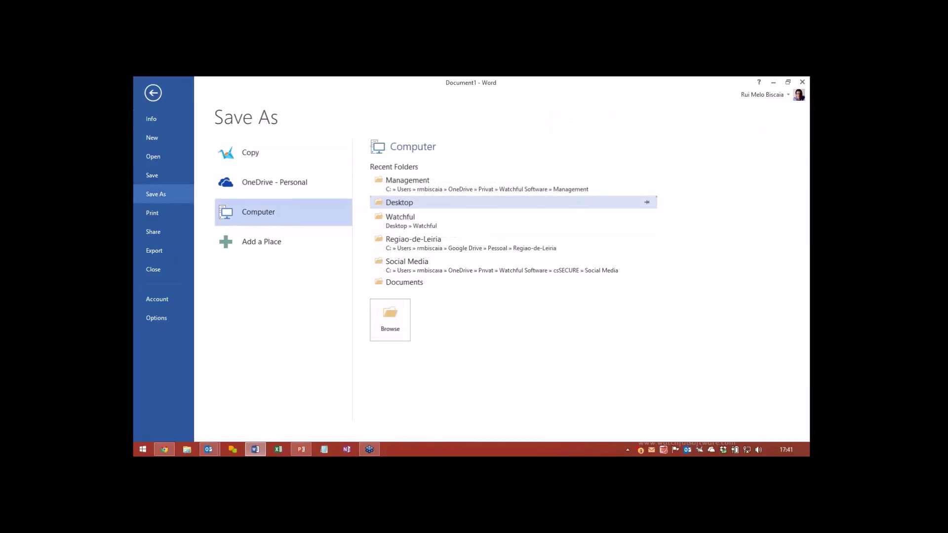
{"action": "left_click", "coordinate": [386, 331]}
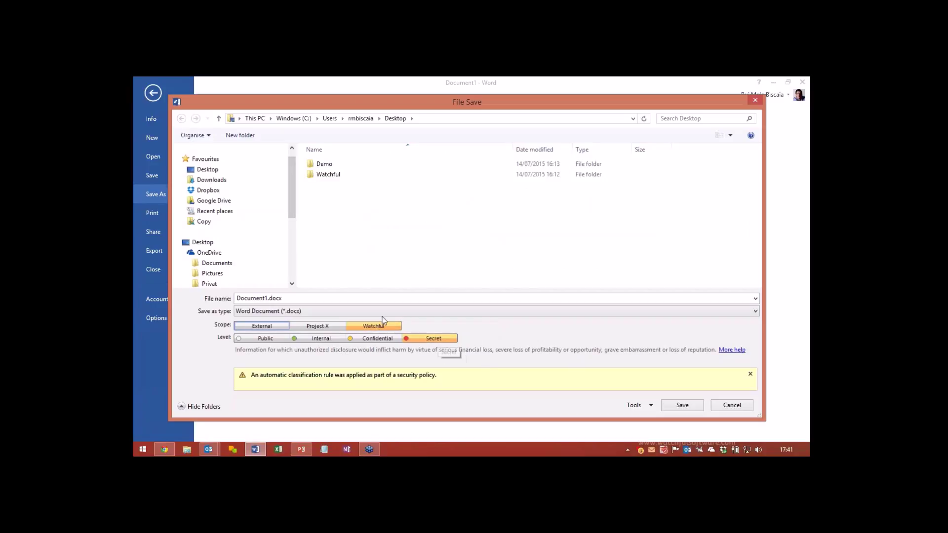
Step: Set the classification level to Secret, confirm the change, and save Document1.docx to the Desktop
{"action": "left_click", "coordinate": [319, 339]}
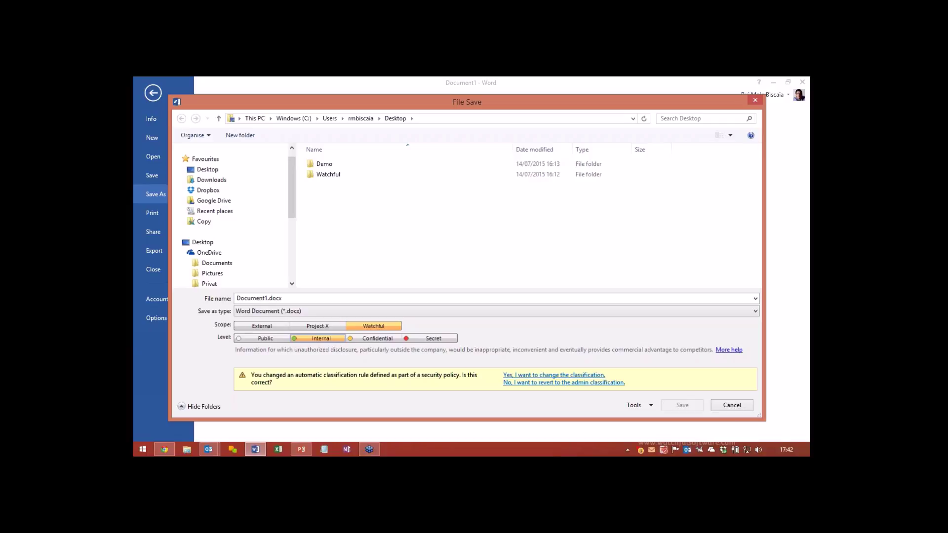
{"action": "left_click", "coordinate": [415, 337]}
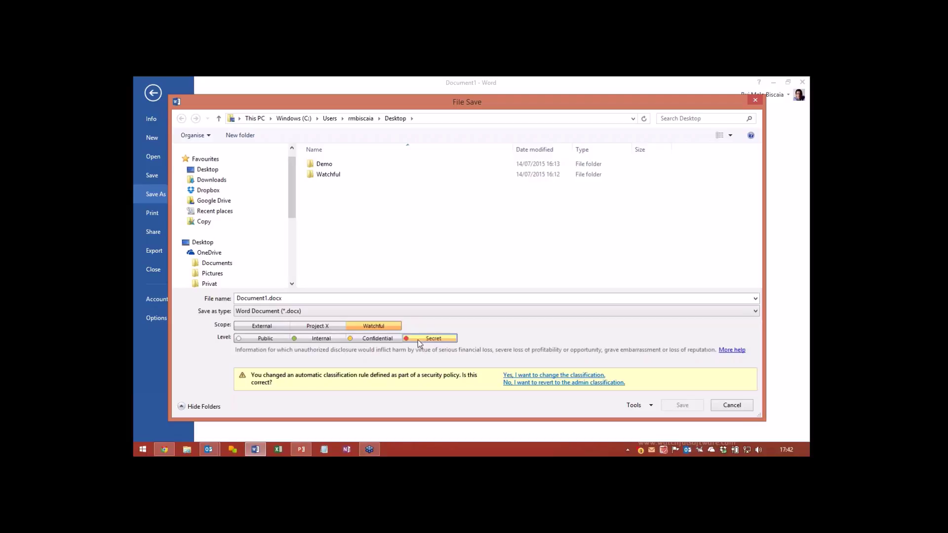
{"action": "left_click", "coordinate": [516, 376]}
{"action": "left_click", "coordinate": [210, 179]}
{"action": "left_click", "coordinate": [207, 170]}
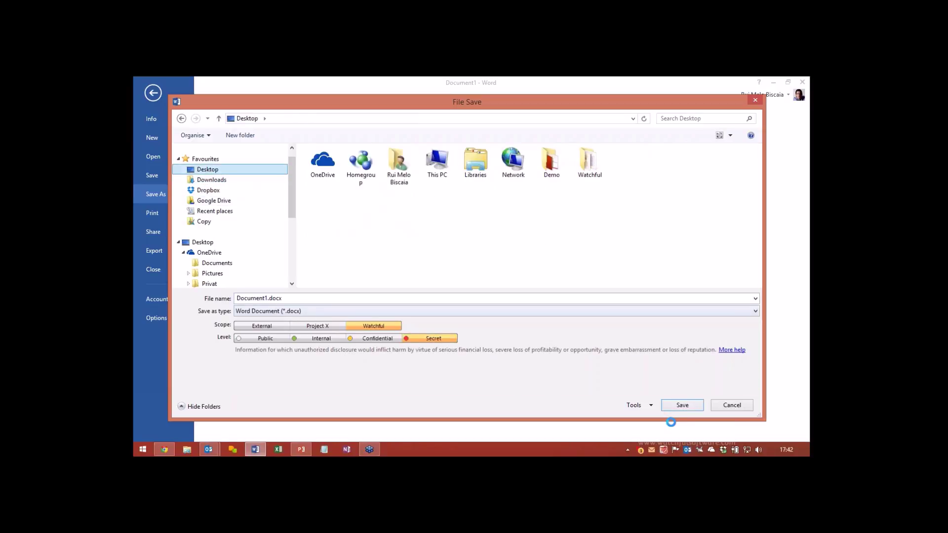
{"action": "left_click", "coordinate": [683, 405]}
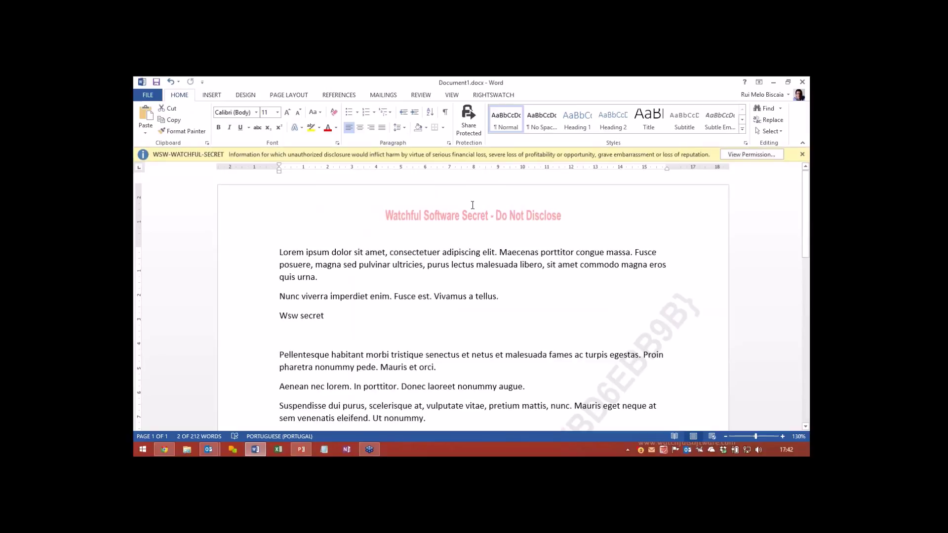
Step: Examine the saved document's header, footer and watermark markings, and view your permissions on it
{"action": "scroll", "coordinate": [559, 317], "scroll_direction": "down", "scroll_amount": 15}
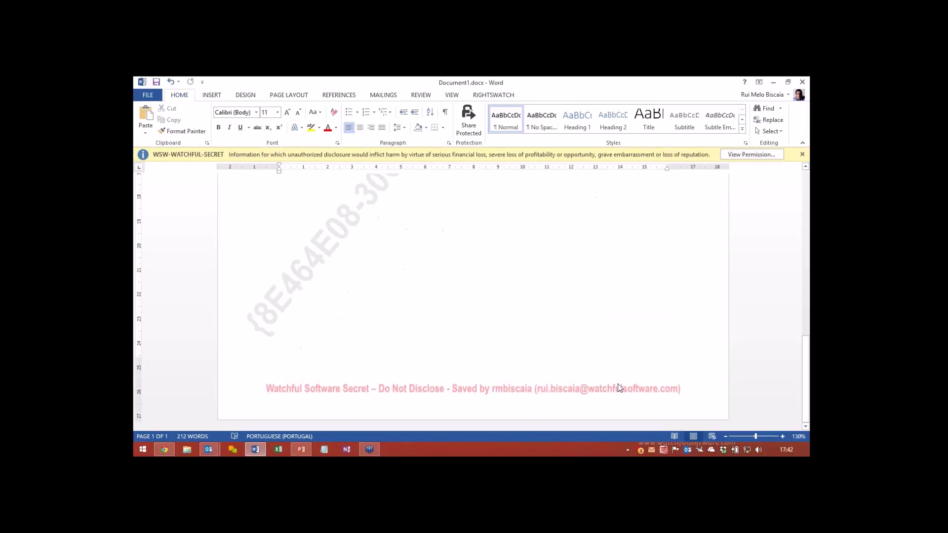
{"action": "scroll", "coordinate": [471, 337], "scroll_direction": "up", "scroll_amount": 15}
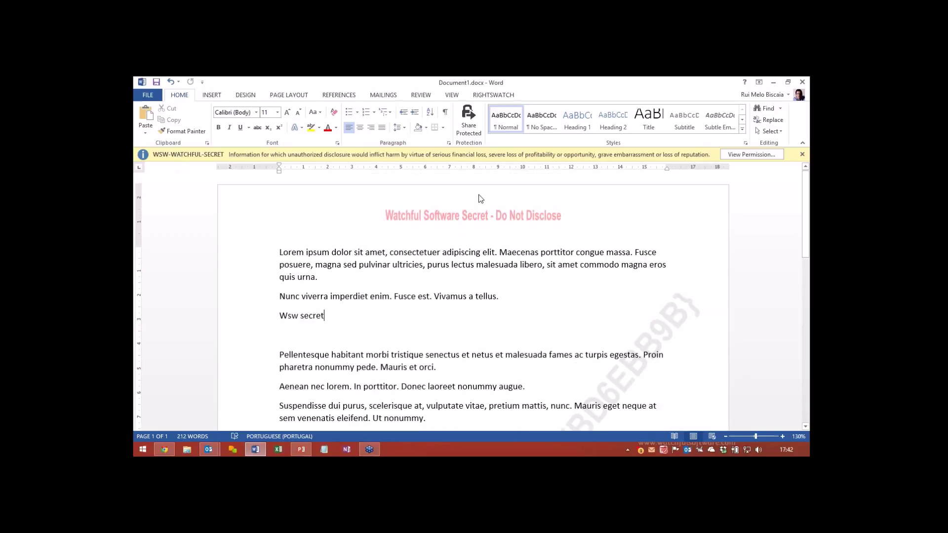
{"action": "left_click", "coordinate": [536, 155]}
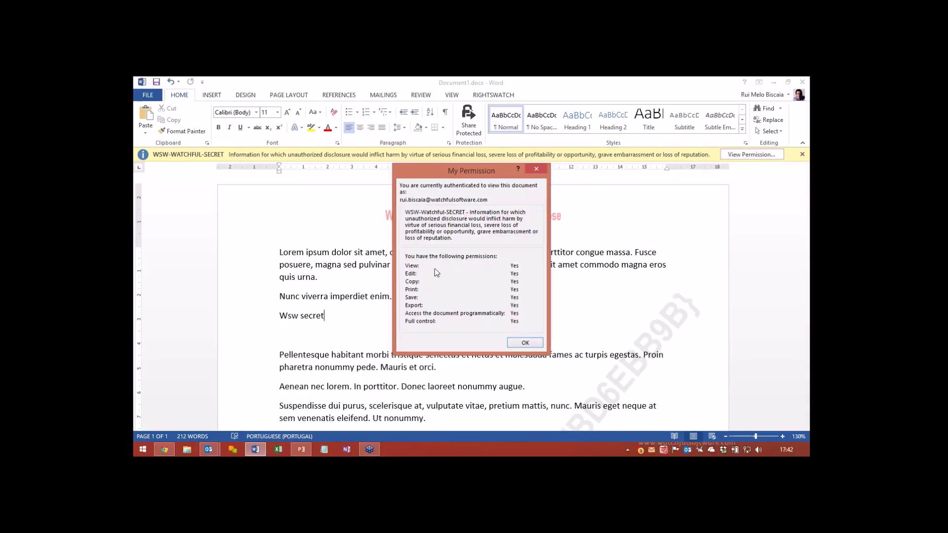
{"action": "left_click", "coordinate": [526, 343]}
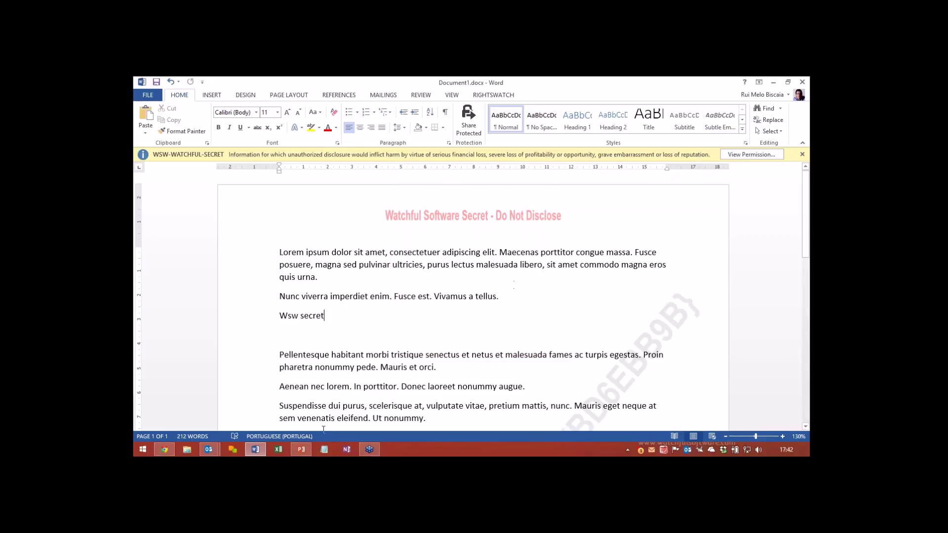
Step: Switch to the PowerPoint presentation, start the slide show from slide 41, and advance to the Questions & Answers agenda on slide 43
{"action": "left_click", "coordinate": [301, 450]}
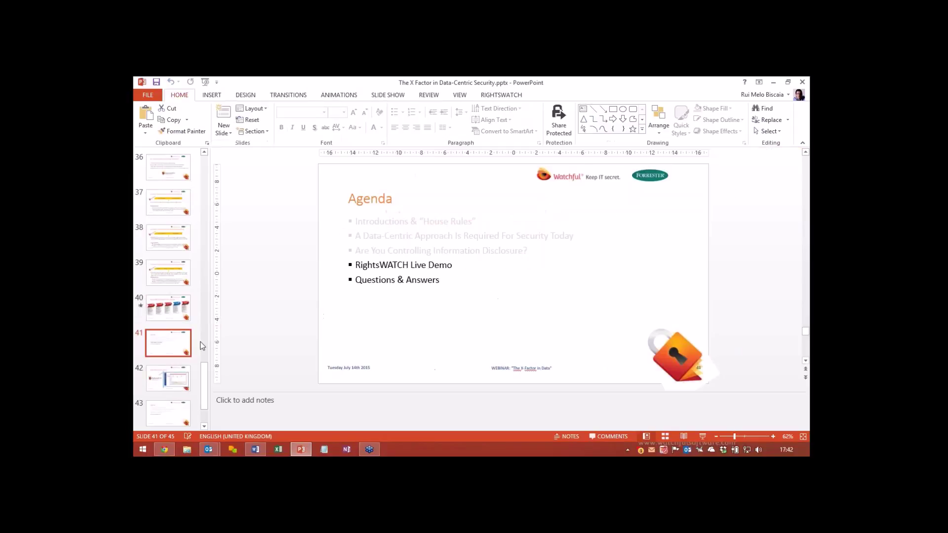
{"action": "left_click", "coordinate": [700, 436]}
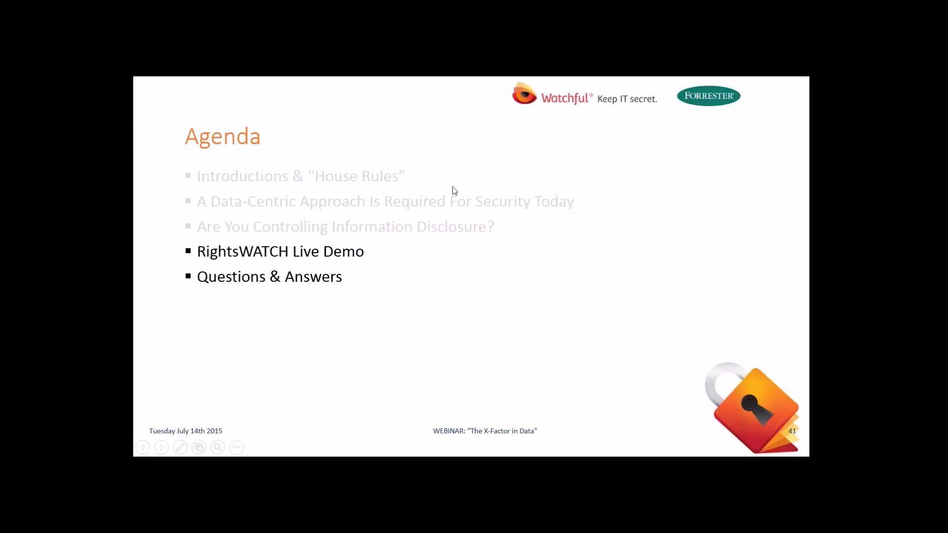
{"action": "key", "text": "Right"}
{"action": "key", "text": "Right"}
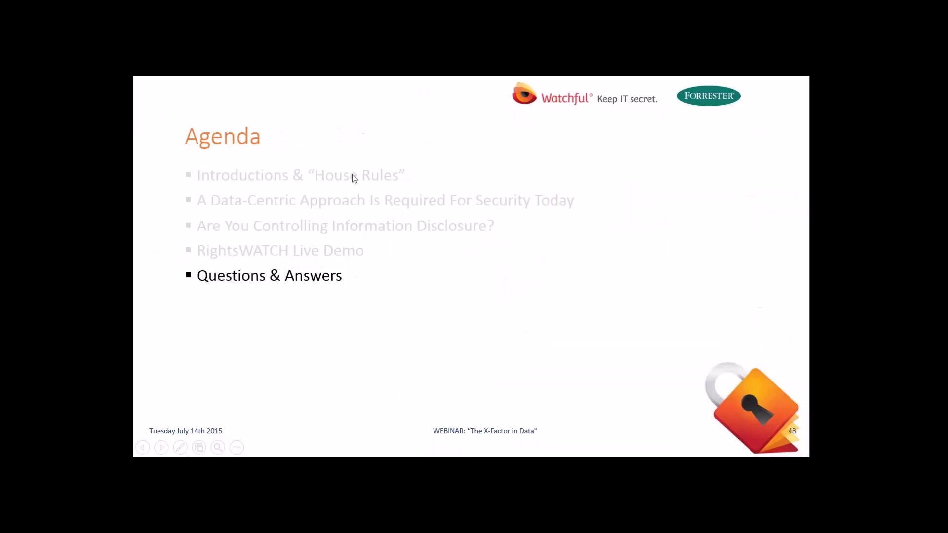